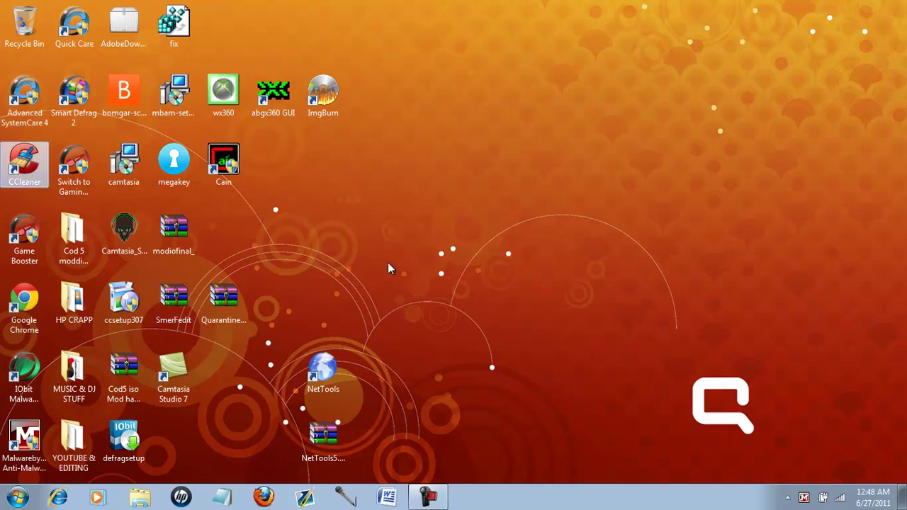
Step: Move the CCleaner, Malwarebytes' Anti-Malware and Smart Defrag 2 shortcuts to an empty desktop area and line them up side by side
drag(432, 238, 419, 245)
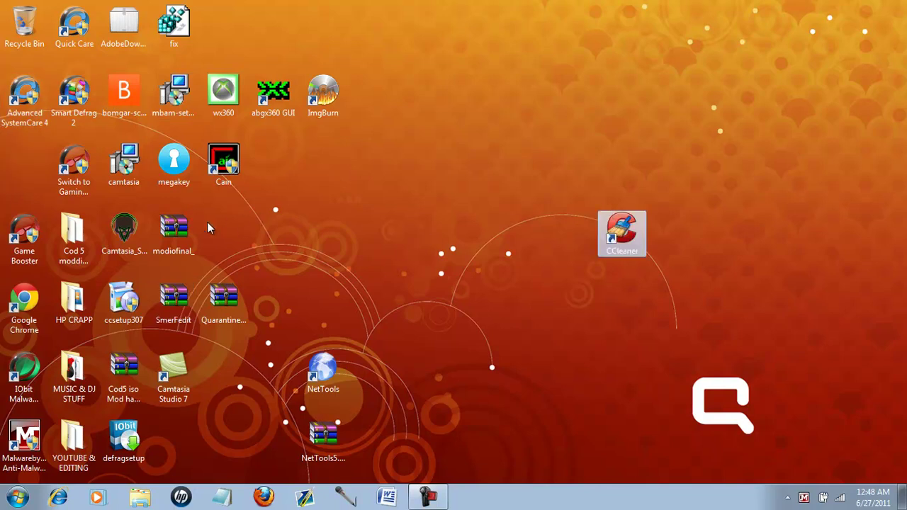
click(24, 441)
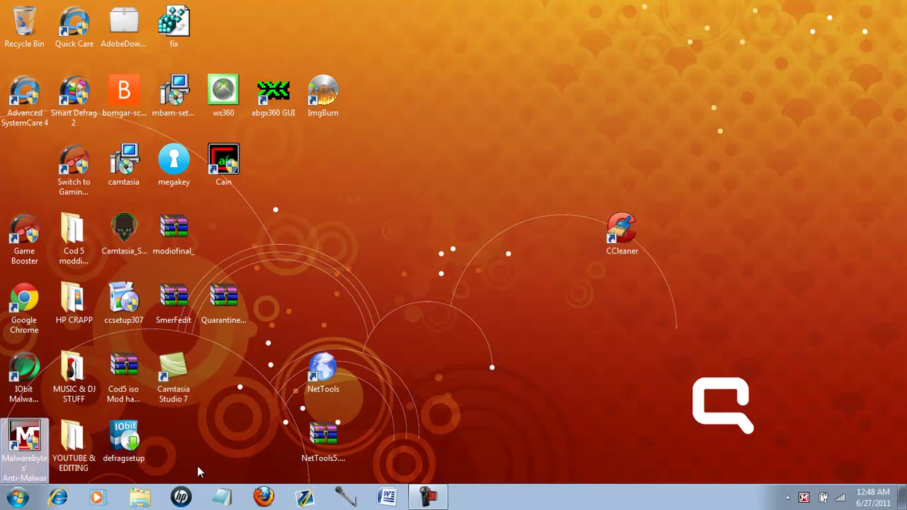
drag(661, 343, 662, 347)
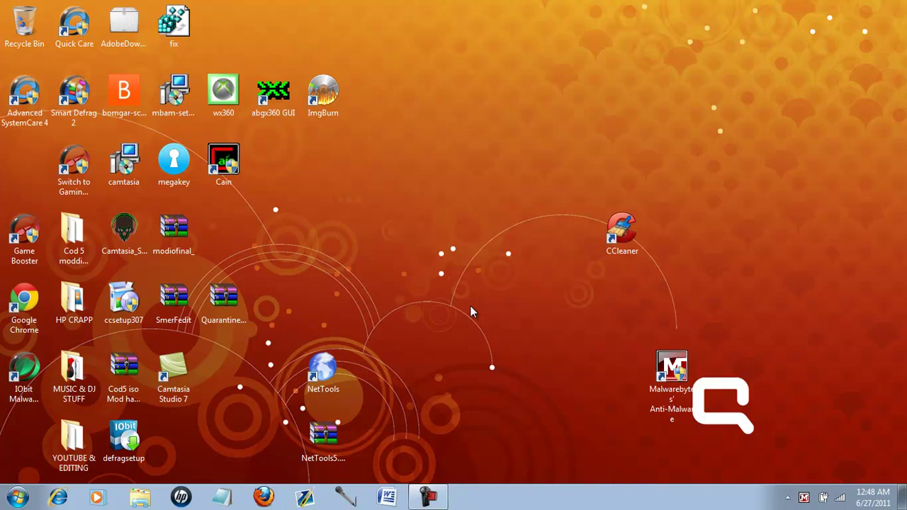
click(74, 99)
drag(448, 268, 711, 316)
drag(663, 366, 663, 296)
drag(620, 221, 611, 306)
click(617, 355)
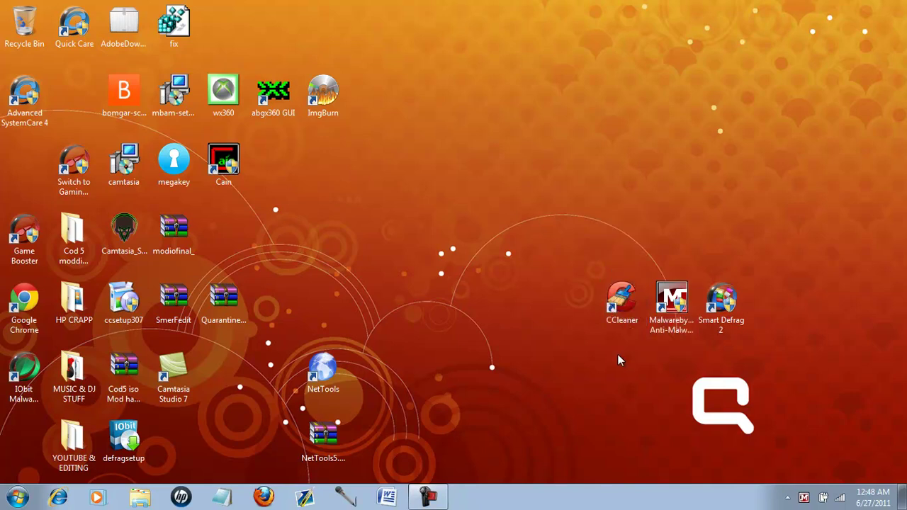
drag(549, 264, 723, 404)
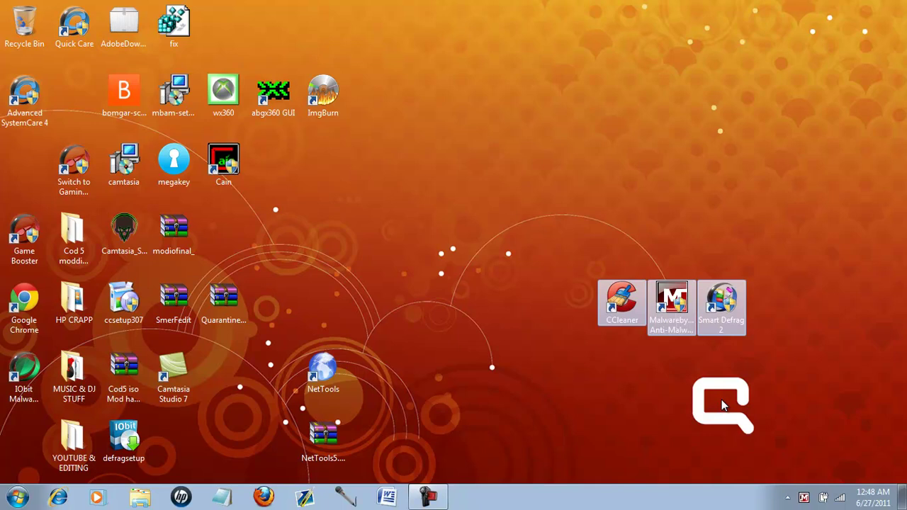
click(723, 404)
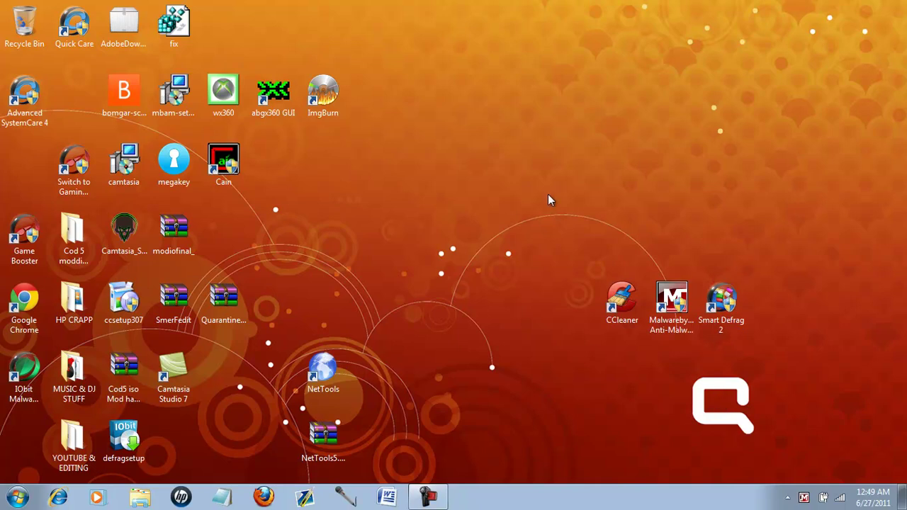
drag(547, 195, 782, 384)
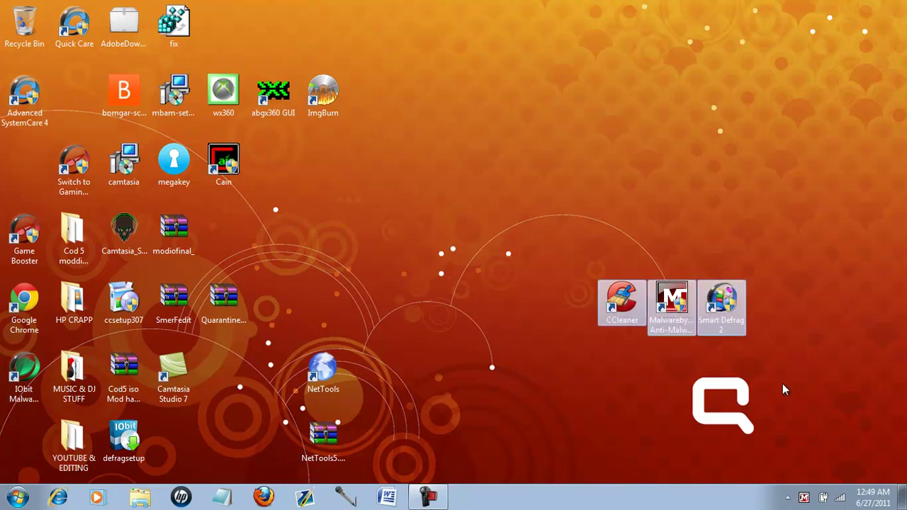
click(783, 383)
drag(174, 25, 513, 265)
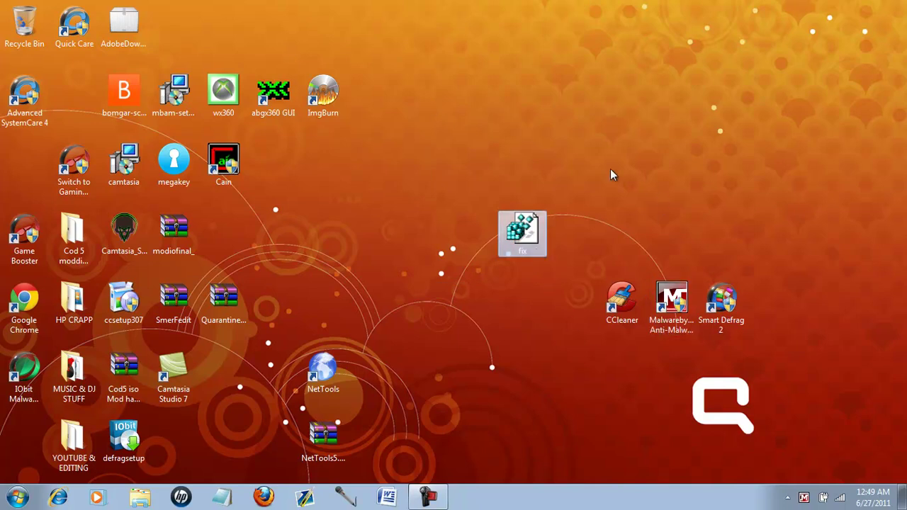
drag(524, 237, 177, 30)
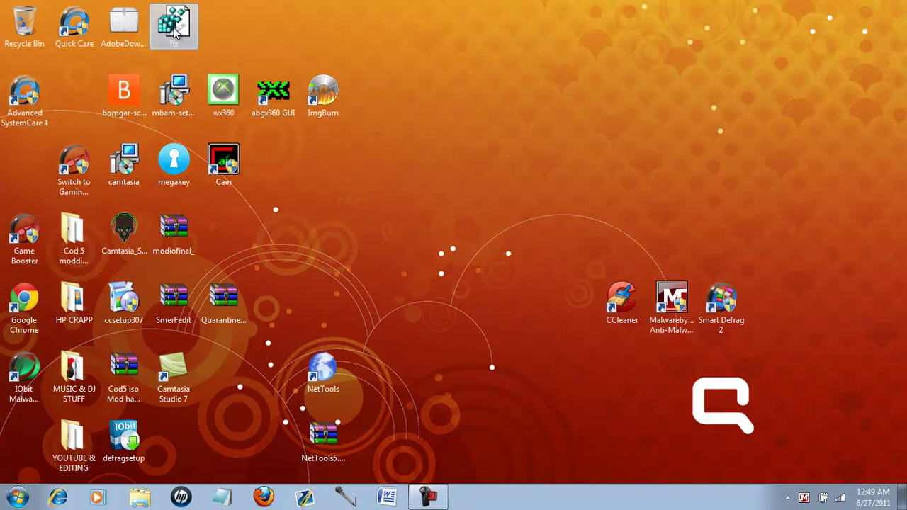
drag(571, 211, 720, 424)
click(614, 367)
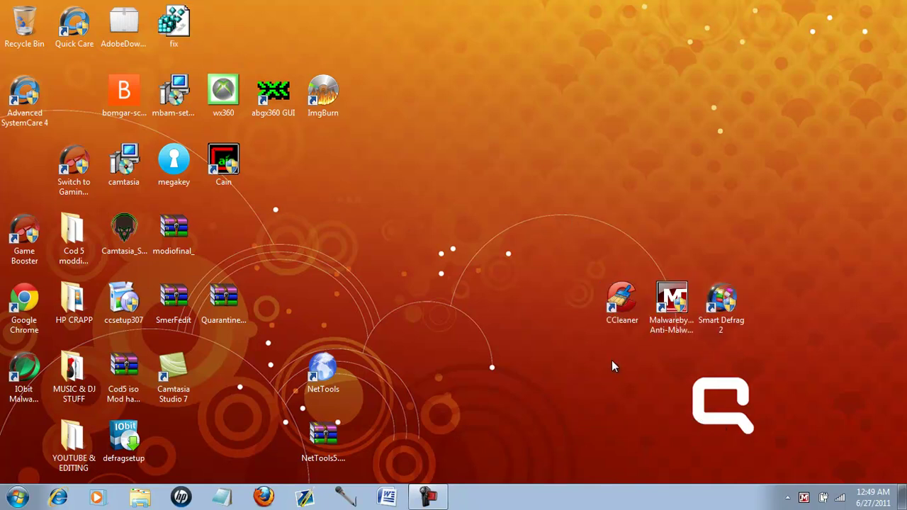
Step: Launch CCleaner with permission to make changes and analyze the system with the preselected Windows cleaning items
double_click(616, 304)
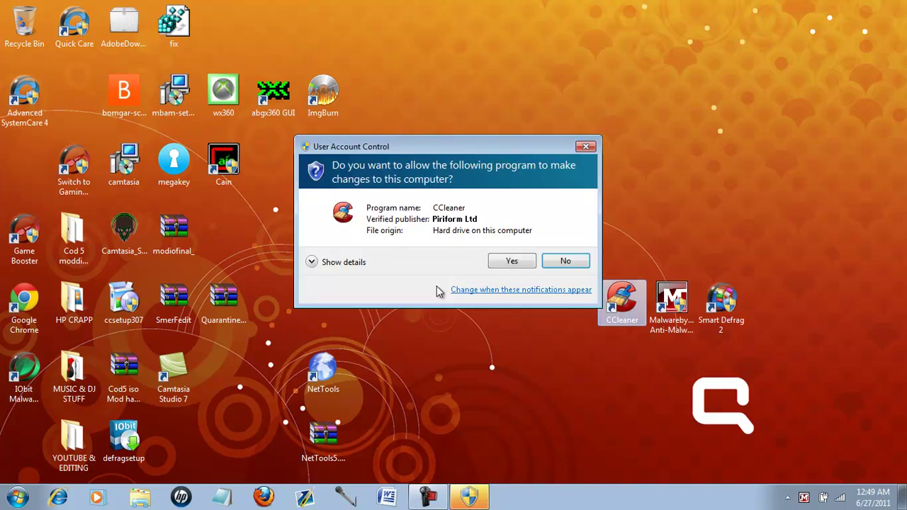
click(509, 261)
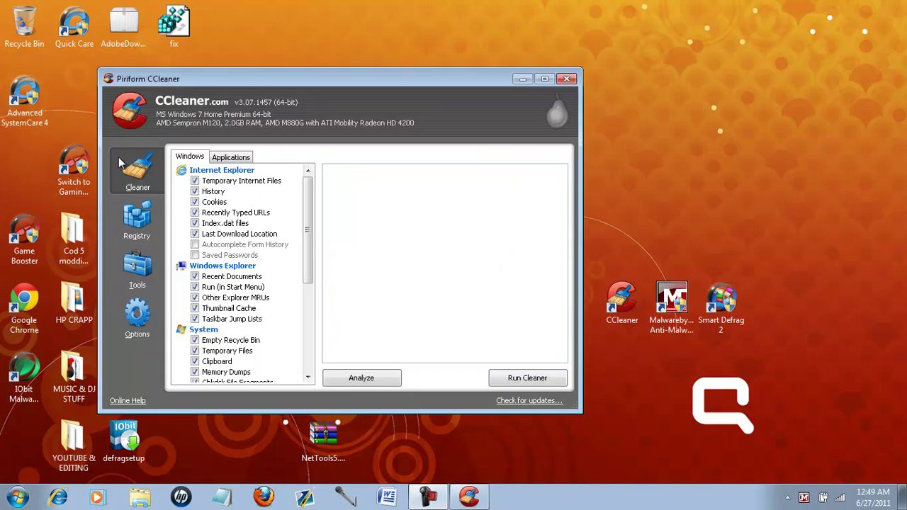
click(368, 380)
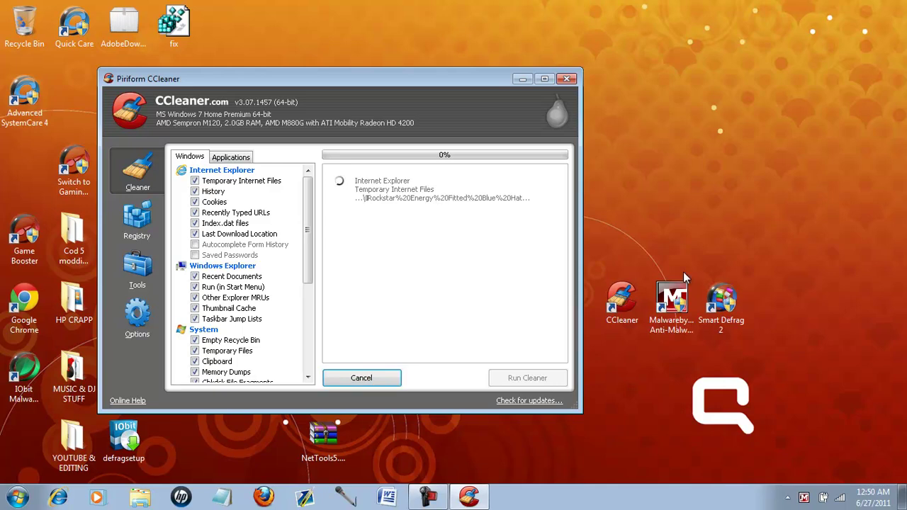
Step: Launch Malwarebytes' Anti-Malware with permission to make changes and start a quick scan
click(679, 295)
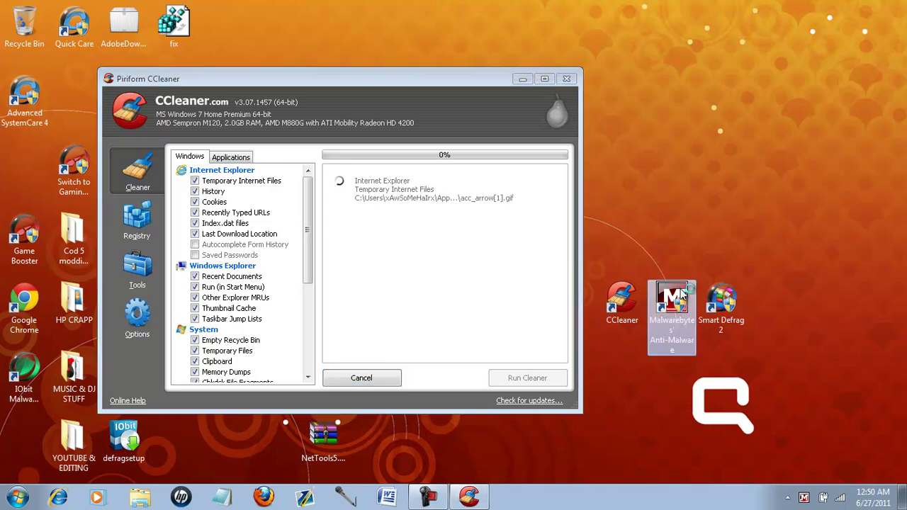
double_click(679, 295)
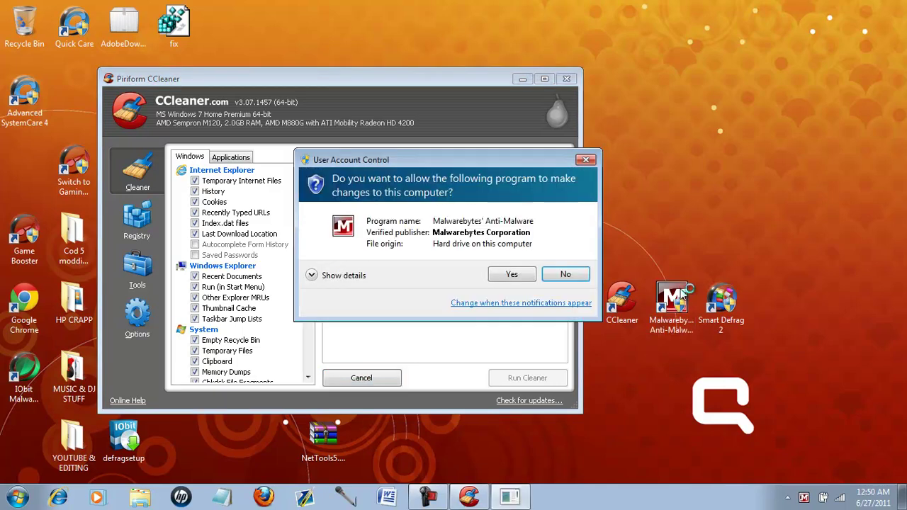
click(512, 275)
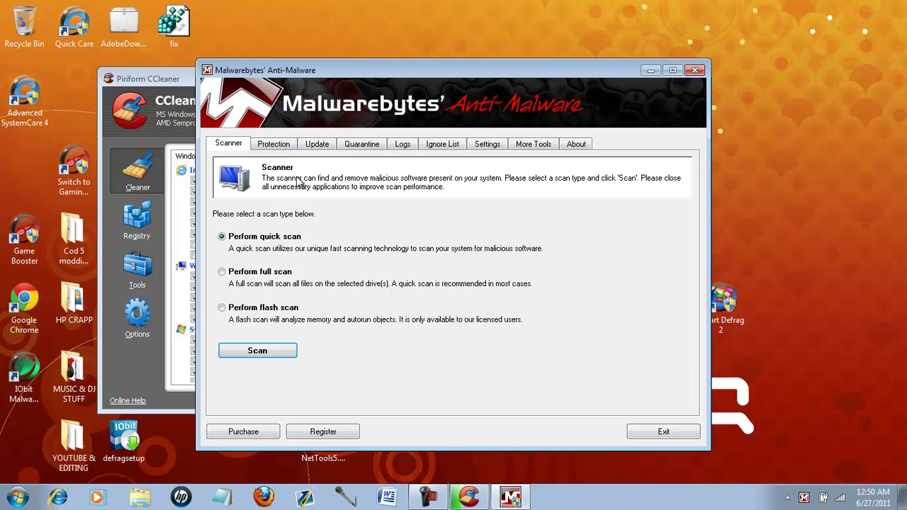
click(265, 352)
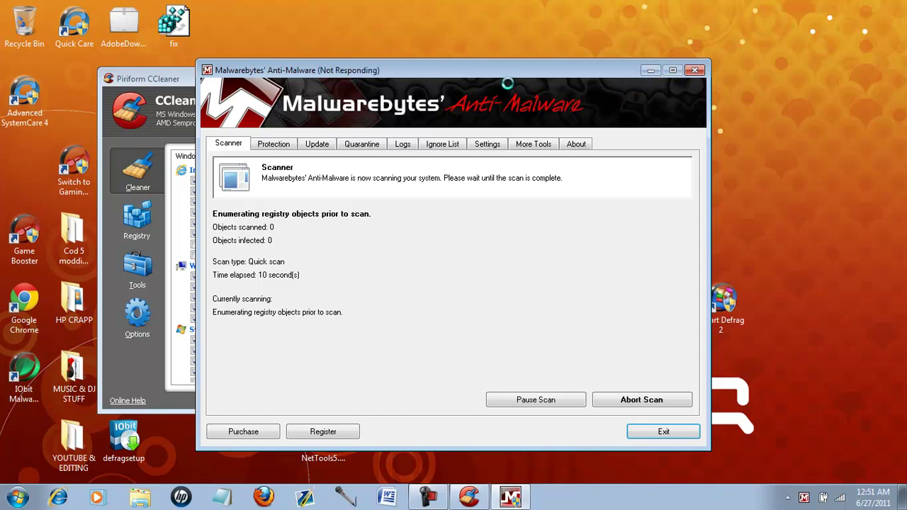
Step: Return to CCleaner, review the analysis results and run the cleaner, agreeing to permanently delete the files
click(170, 80)
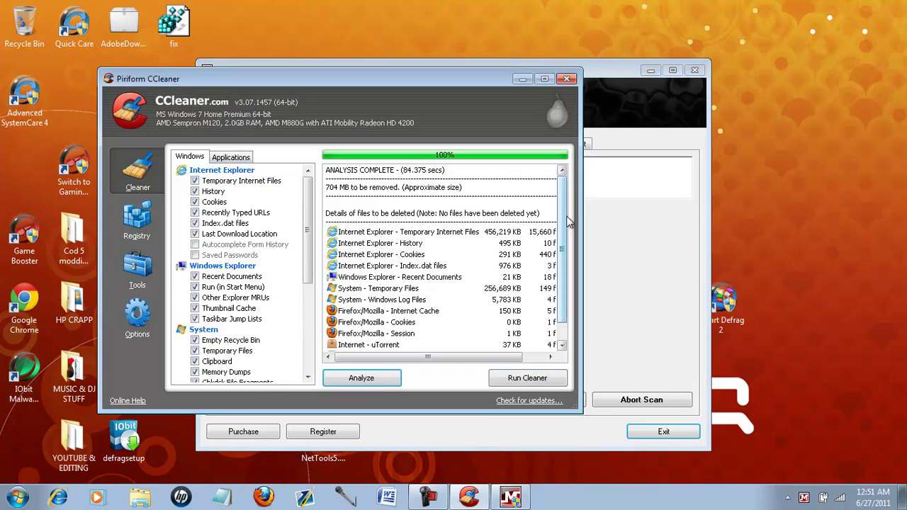
drag(563, 223, 560, 188)
click(532, 381)
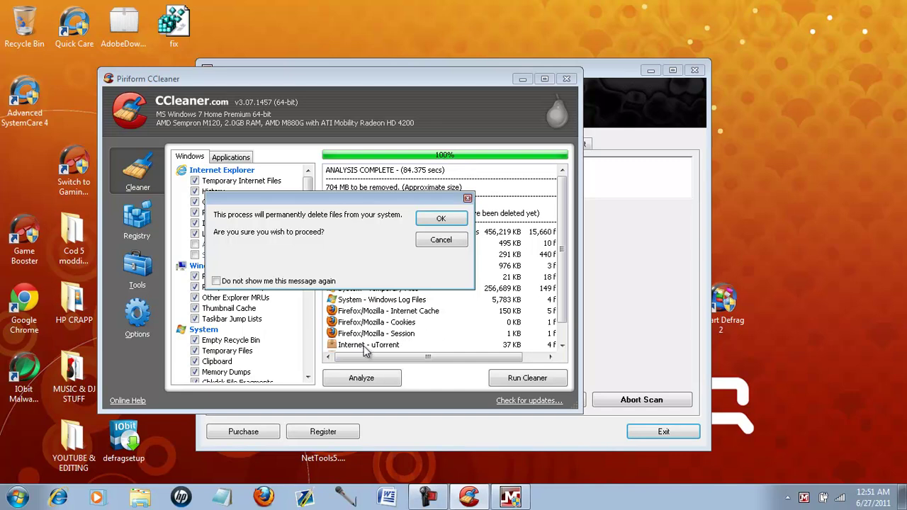
click(434, 220)
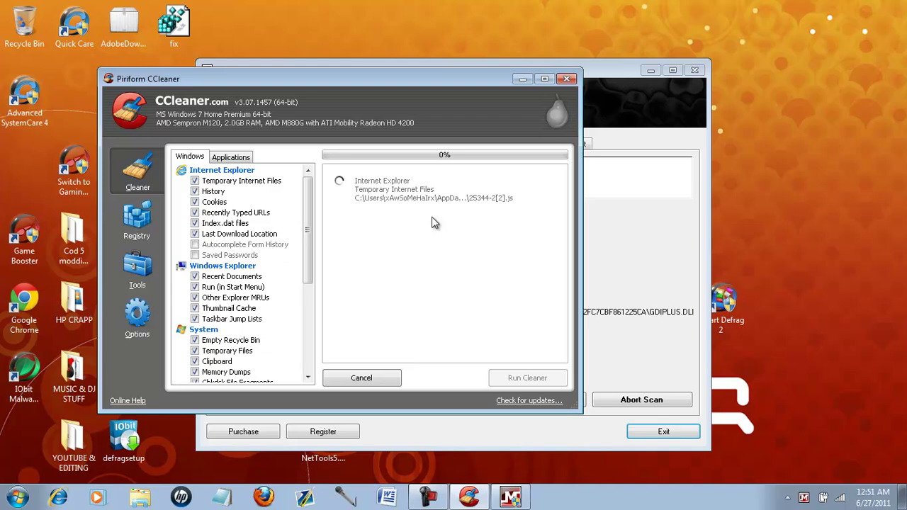
Step: Minimize the Malwarebytes window and launch Smart Defrag 2, allowing it to make changes to the computer
click(599, 70)
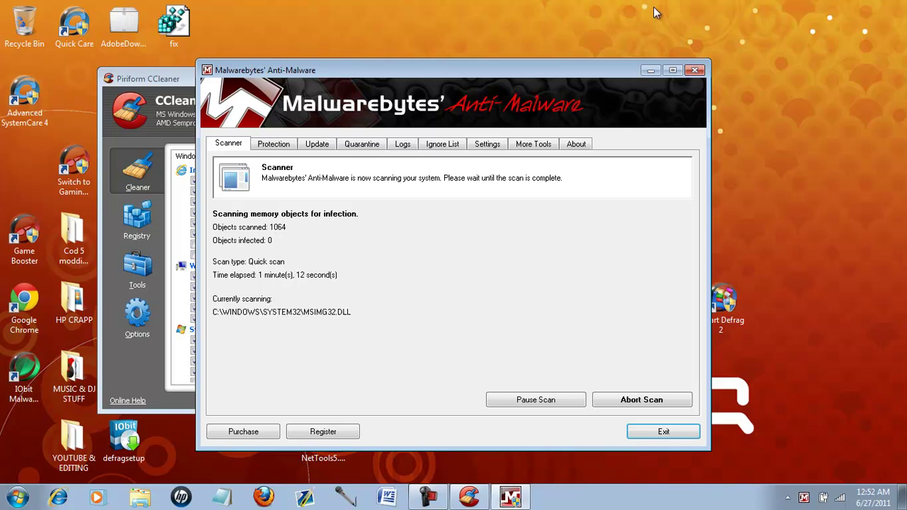
click(651, 70)
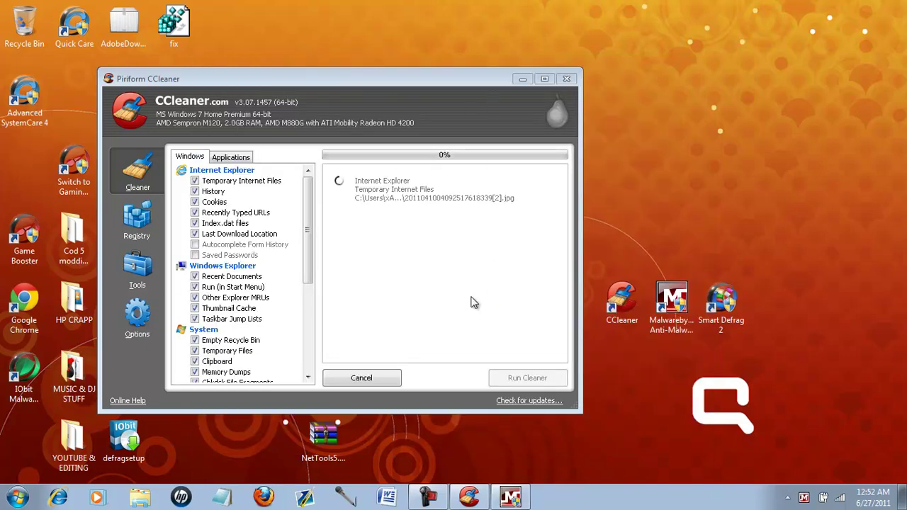
click(795, 316)
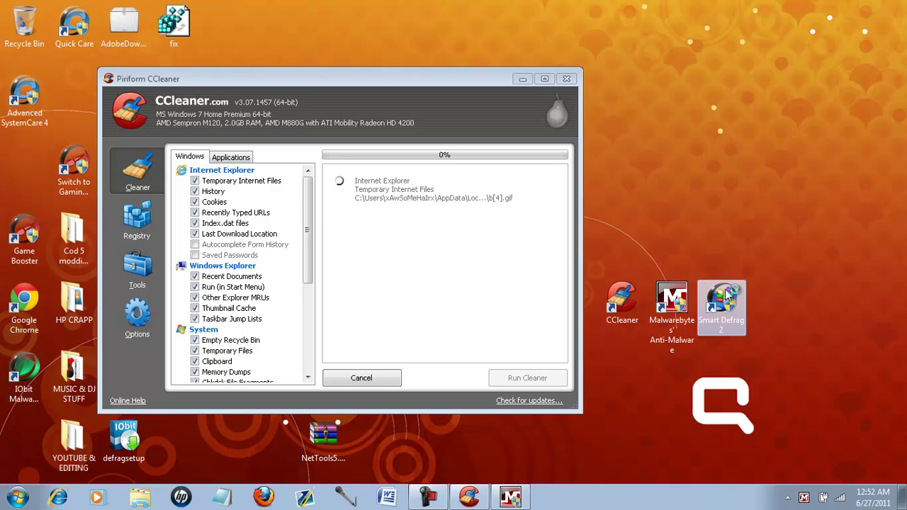
double_click(725, 289)
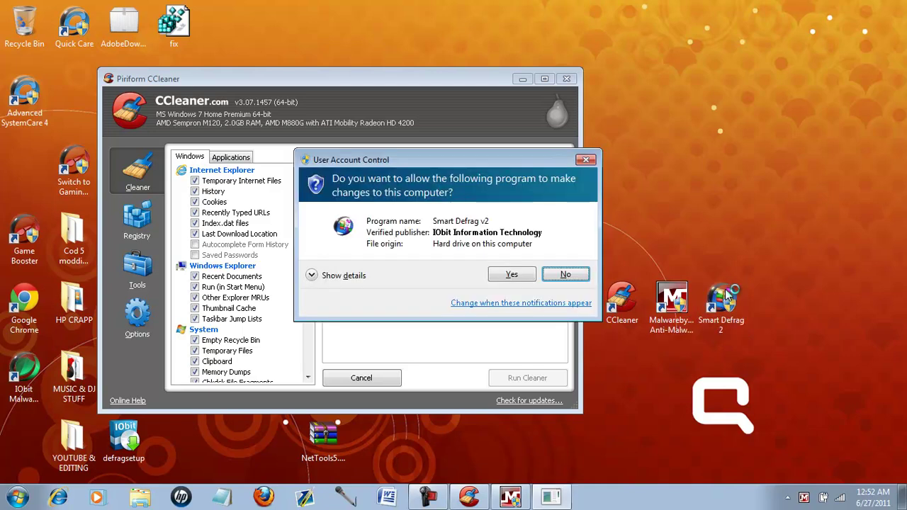
key(Left)
key(Return)
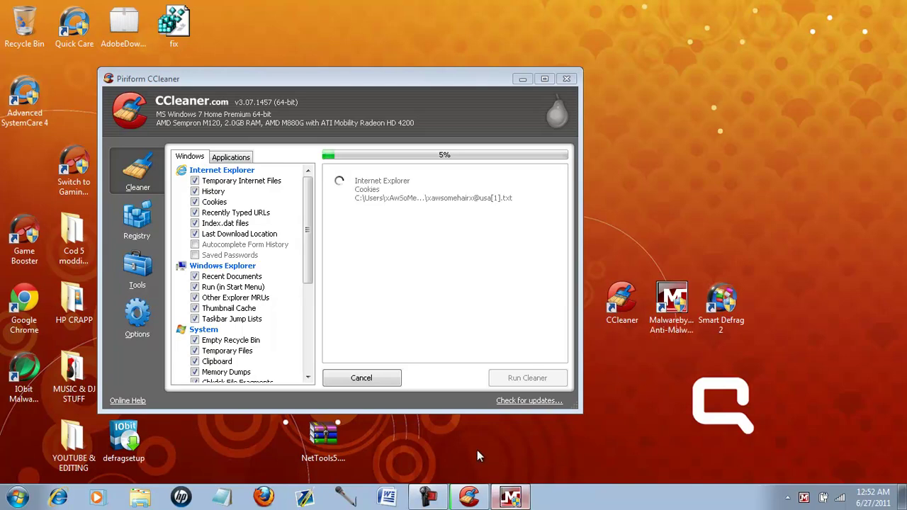
Step: Review CCleaner's list of deleted files and start a registry scan for issues with all categories checked
click(583, 382)
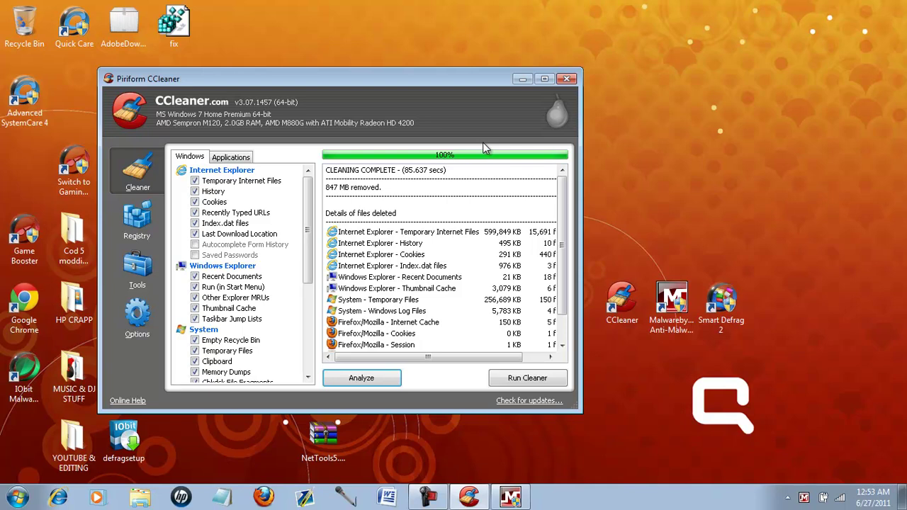
drag(563, 211, 555, 186)
click(141, 207)
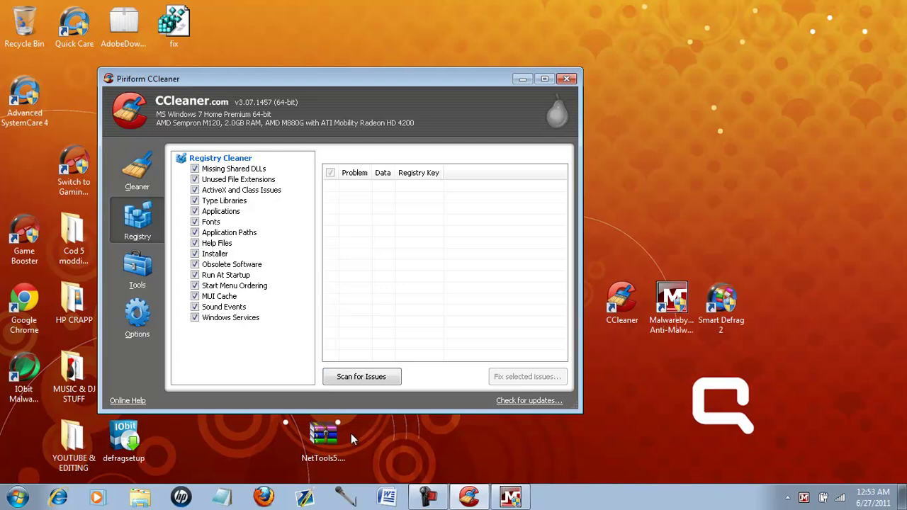
click(359, 377)
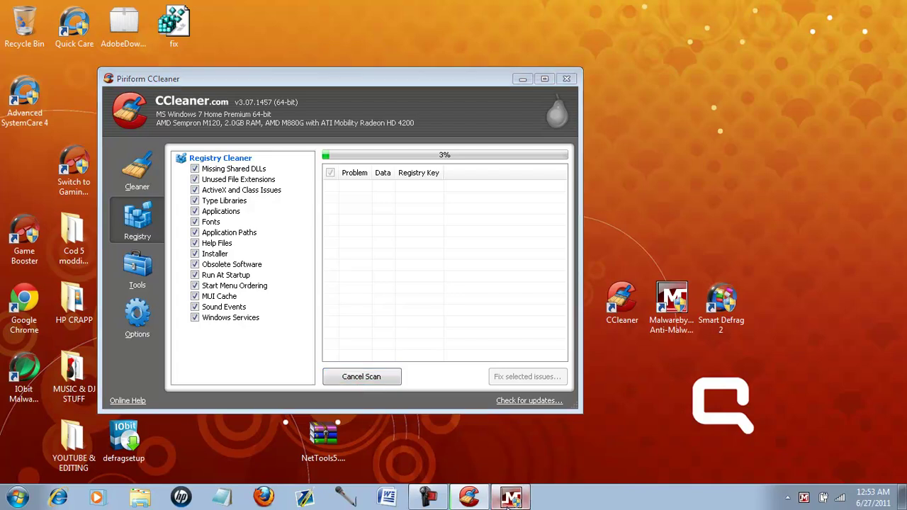
Step: Check the progress of CCleaner's registry scan and the Malwarebytes quick scan, and minimize both windows
click(625, 477)
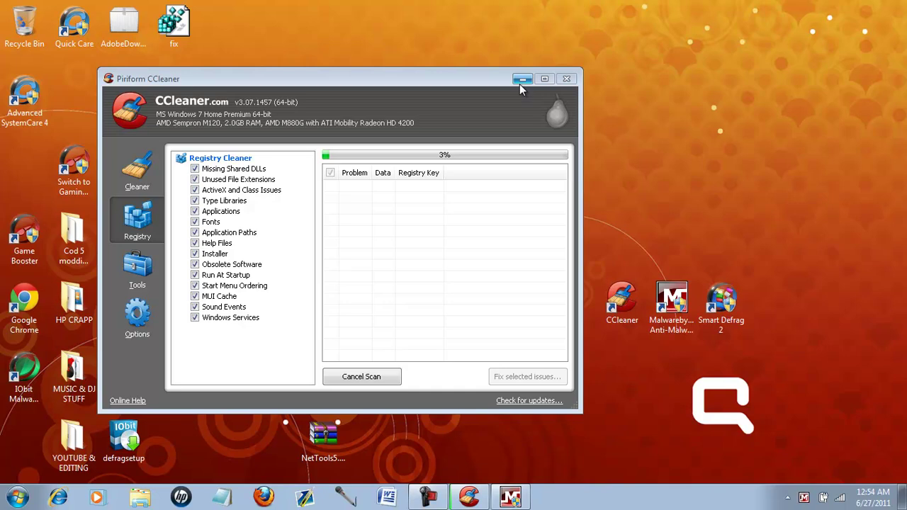
click(522, 80)
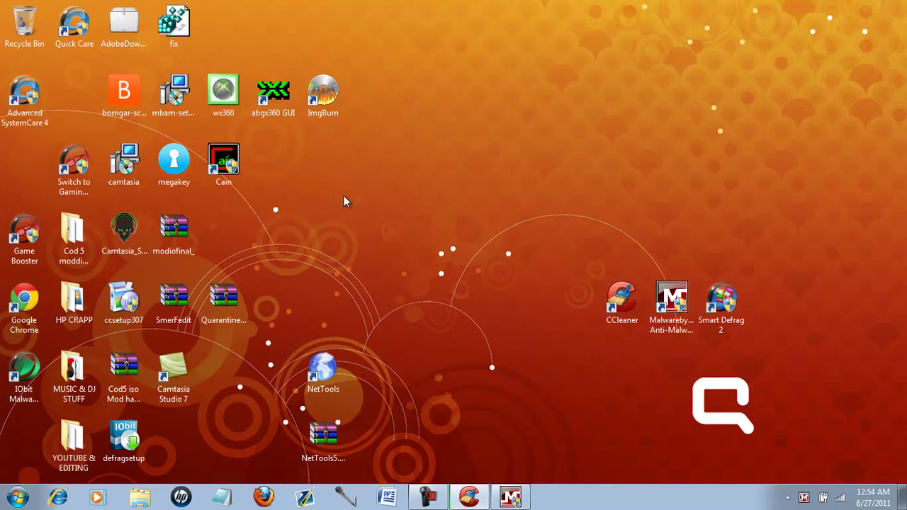
click(469, 496)
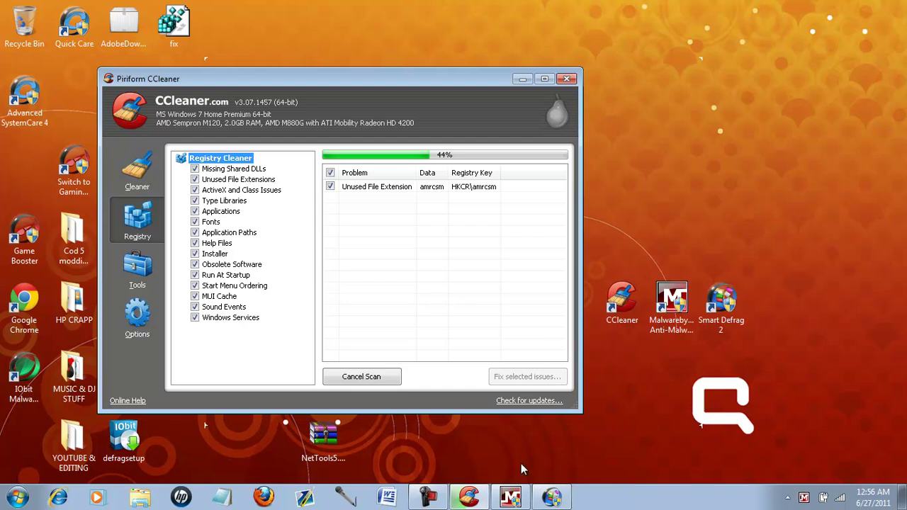
click(510, 497)
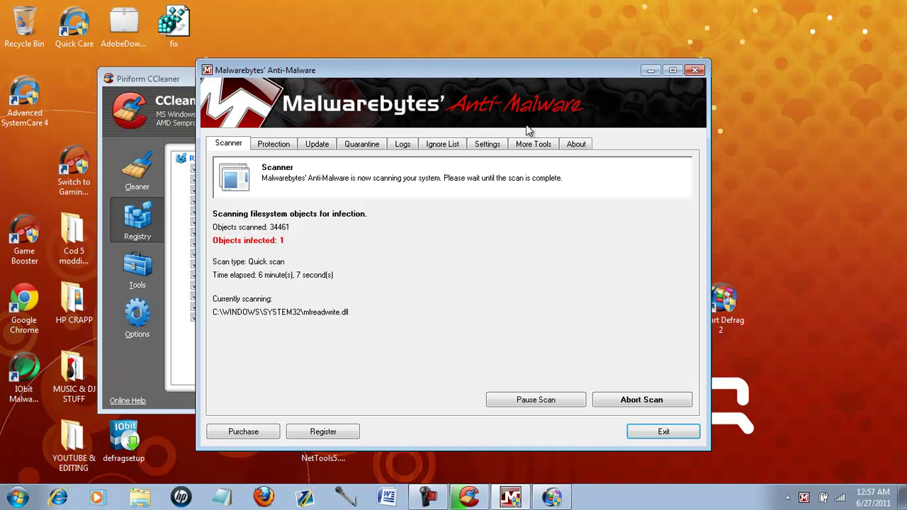
click(650, 70)
click(523, 79)
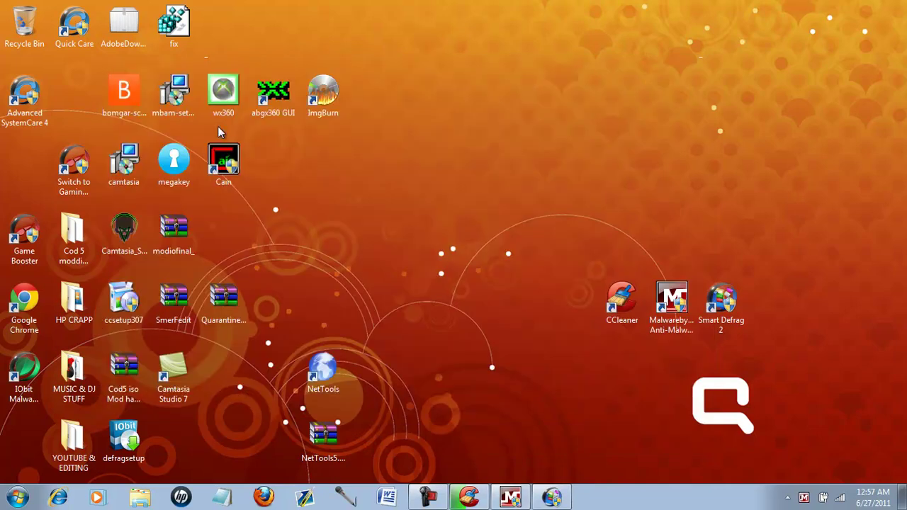
Step: Move the Cain shortcut away from the other icons into the empty middle of the desktop
drag(224, 161, 454, 186)
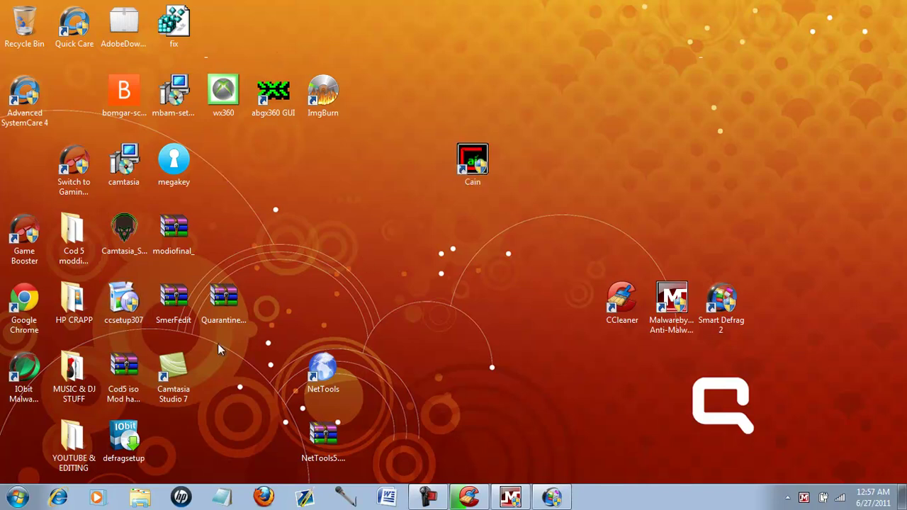
drag(124, 228, 134, 253)
click(503, 367)
key(c)
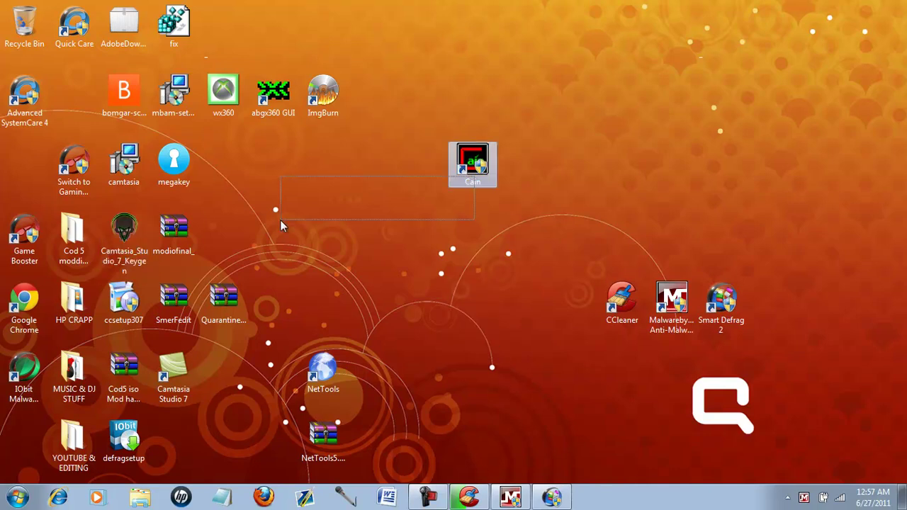
Step: Move the Cain shortcut back among the other desktop icons, beside the megakey icon
drag(464, 156, 229, 172)
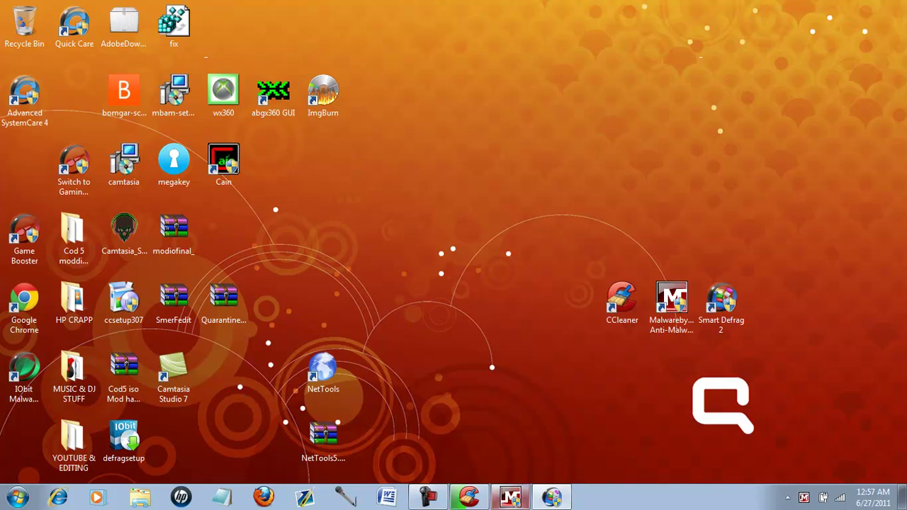
Step: Check the progress of the CCleaner registry scan and the Malwarebytes quick scan, minimizing each window again
click(470, 499)
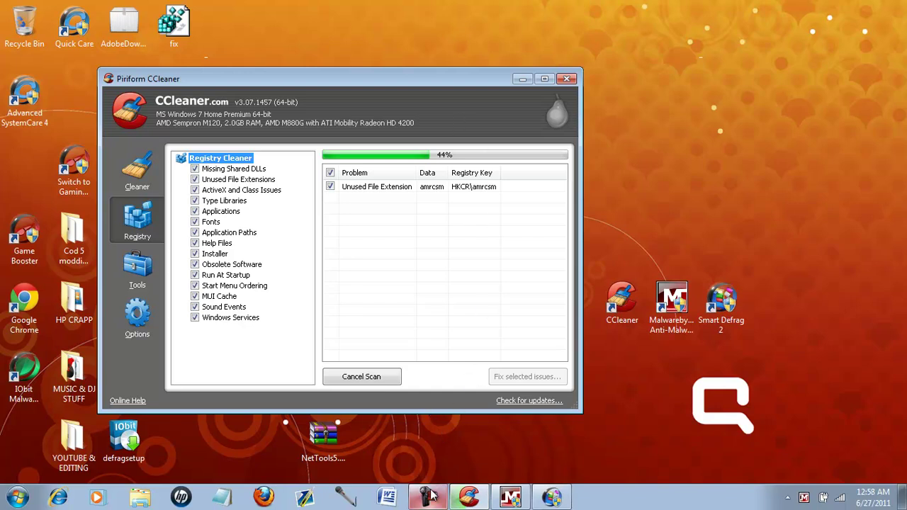
click(469, 499)
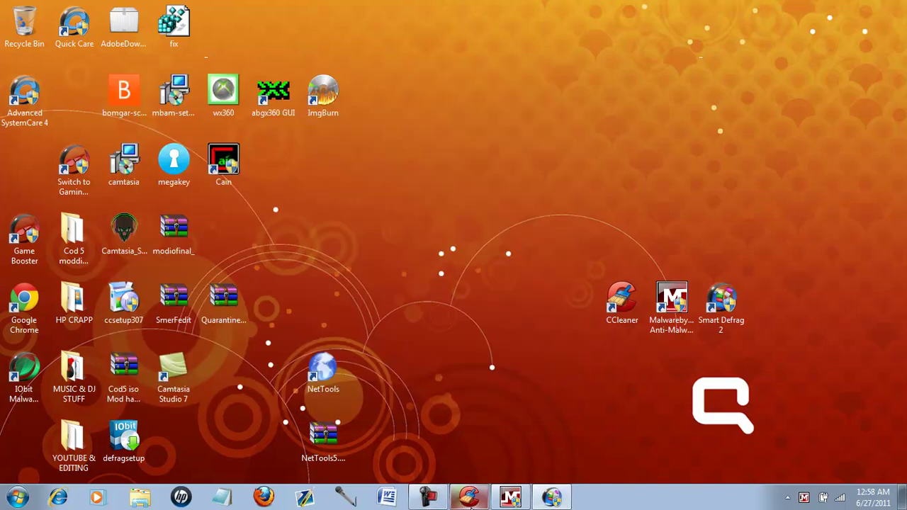
click(510, 498)
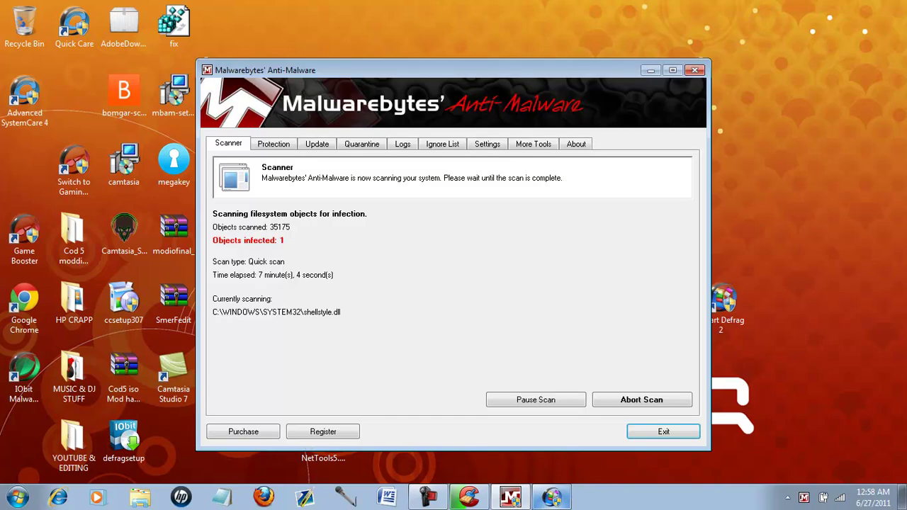
click(511, 498)
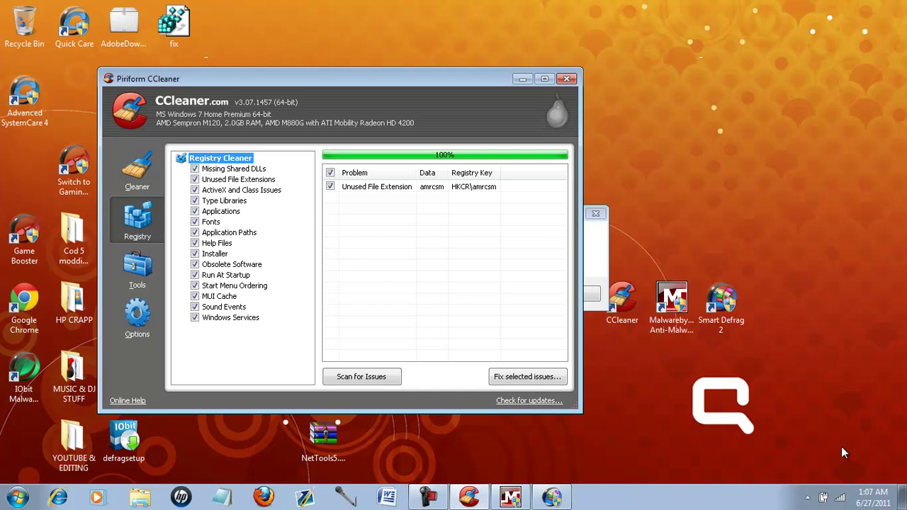
Step: Back up the registry changes as cc_20110627_010801 in the Documents library and close the issue dialog without fixing the unused file extension
click(442, 225)
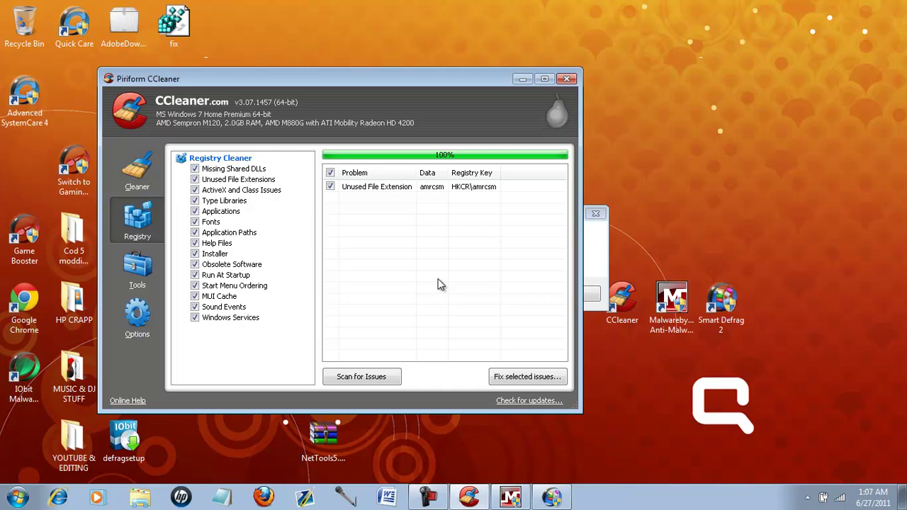
click(508, 374)
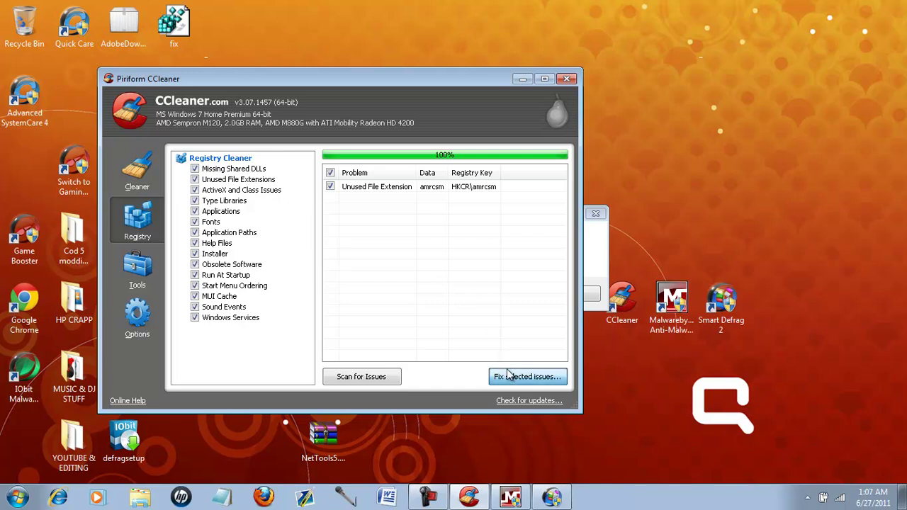
click(308, 280)
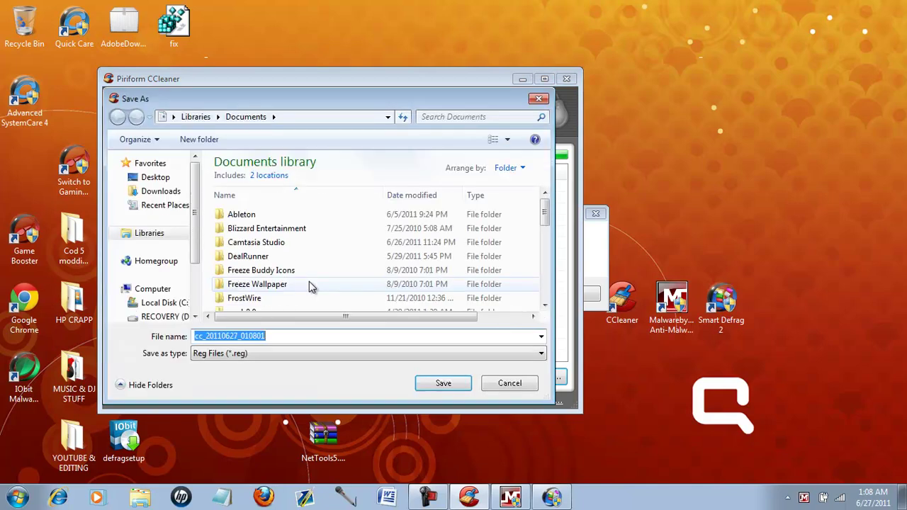
click(545, 282)
scroll(539, 298, up, 10)
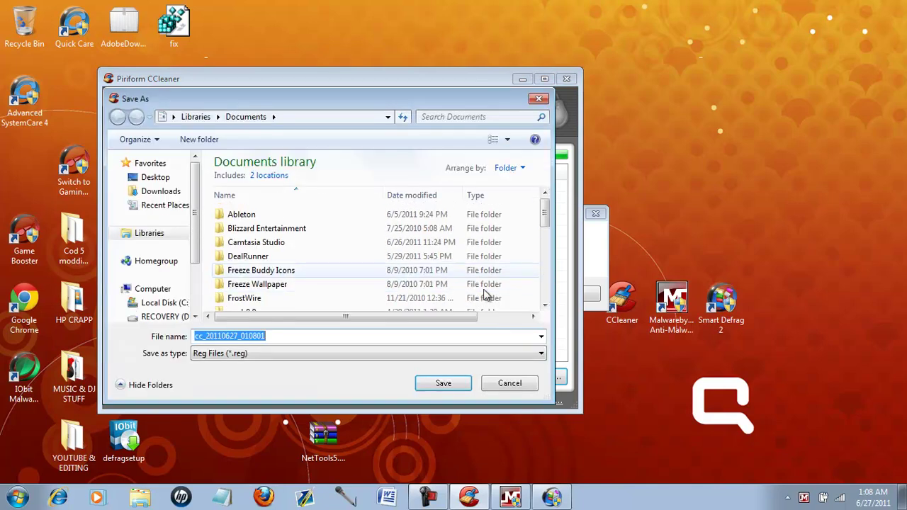
click(445, 383)
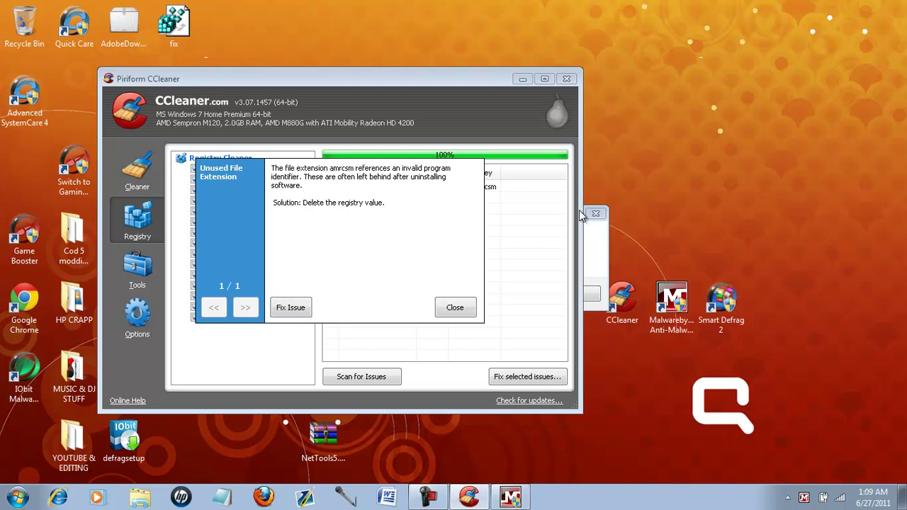
click(457, 308)
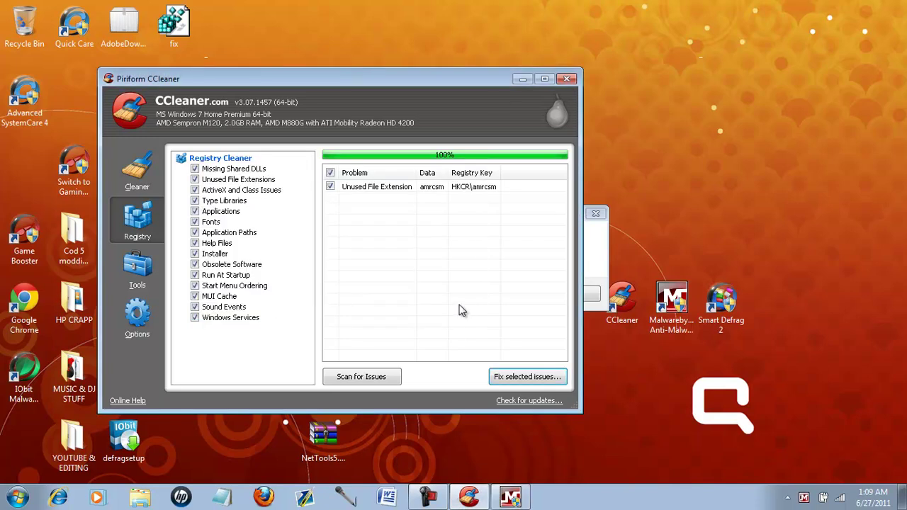
Step: Minimize CCleaner, then show the Malwarebytes scan results and remove the selected RiskWare.Tool file, closing the resulting log
click(523, 79)
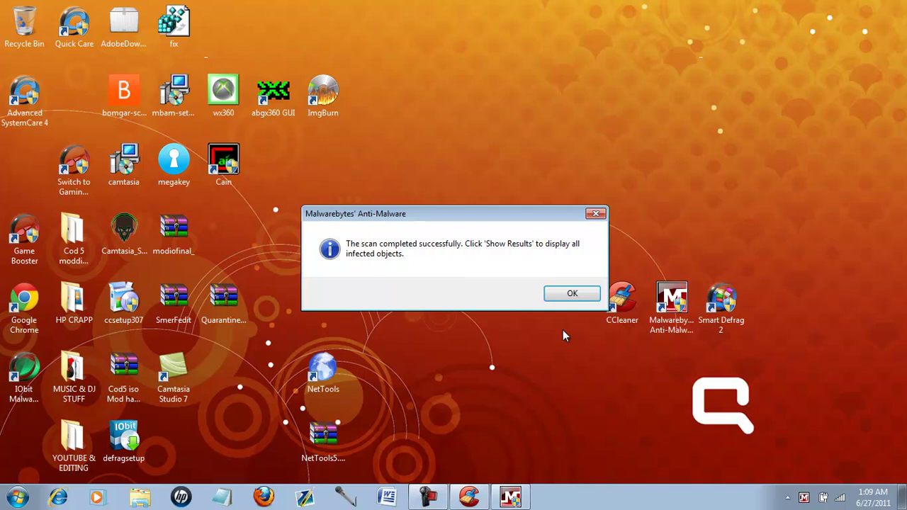
click(572, 294)
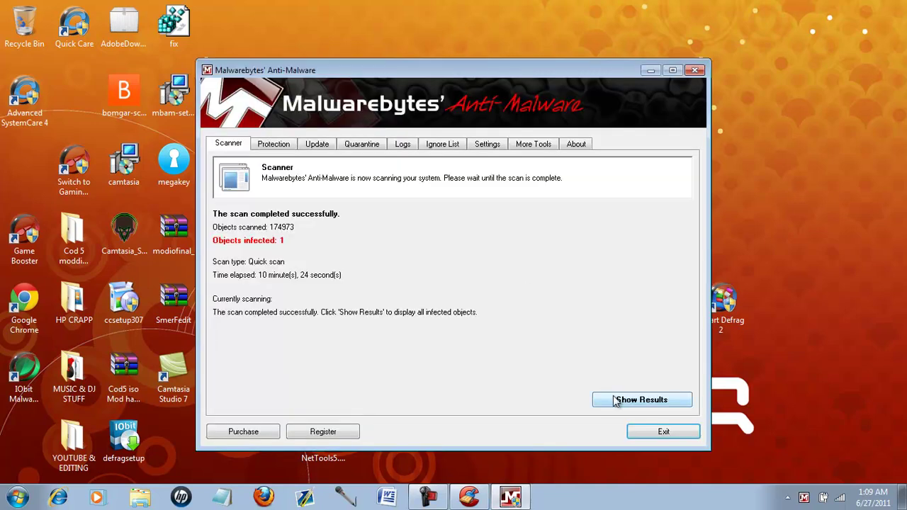
click(615, 399)
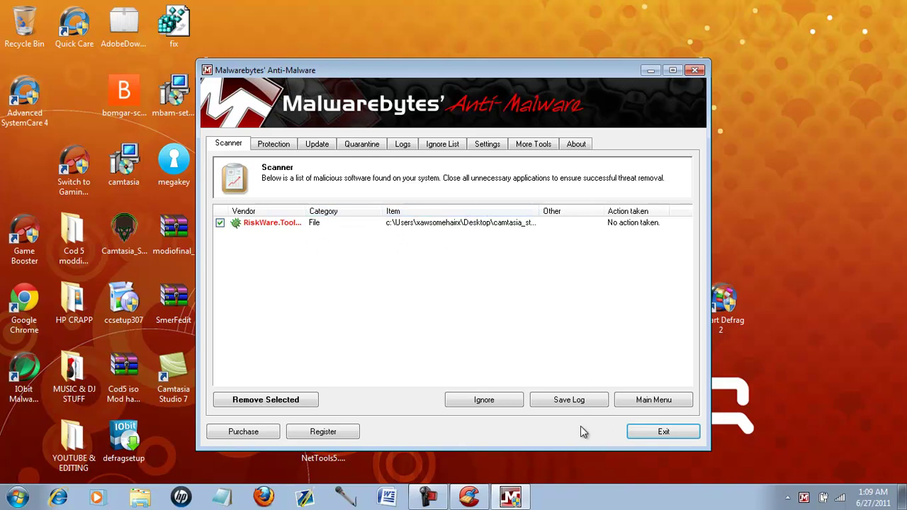
click(305, 400)
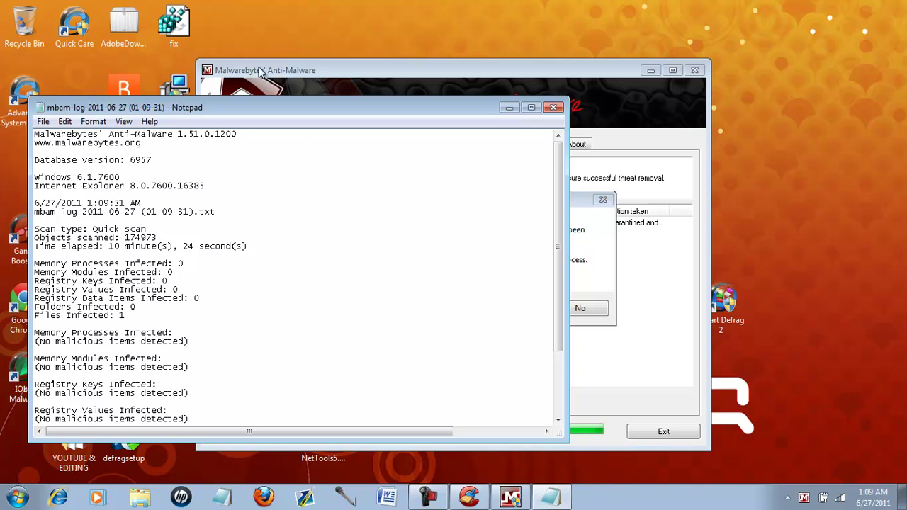
click(552, 107)
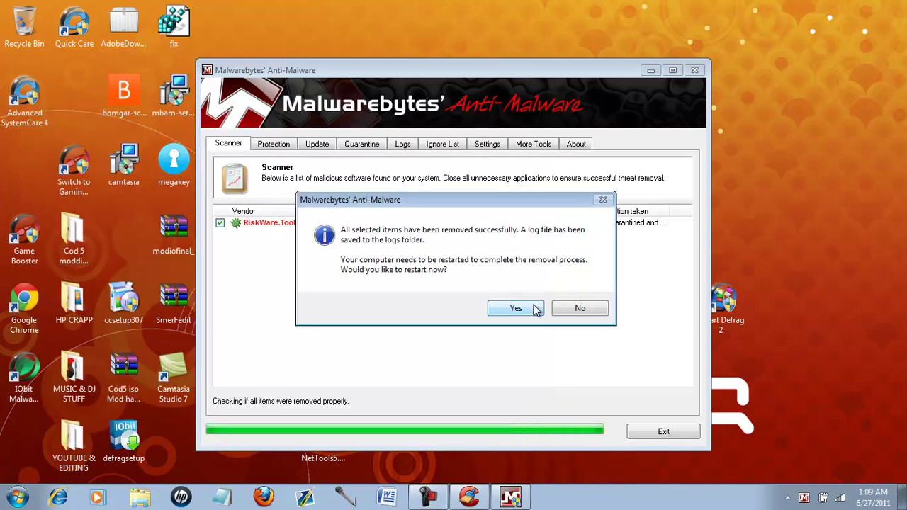
Step: Decline the computer restart and exit Malwarebytes' Anti-Malware
click(516, 309)
click(585, 308)
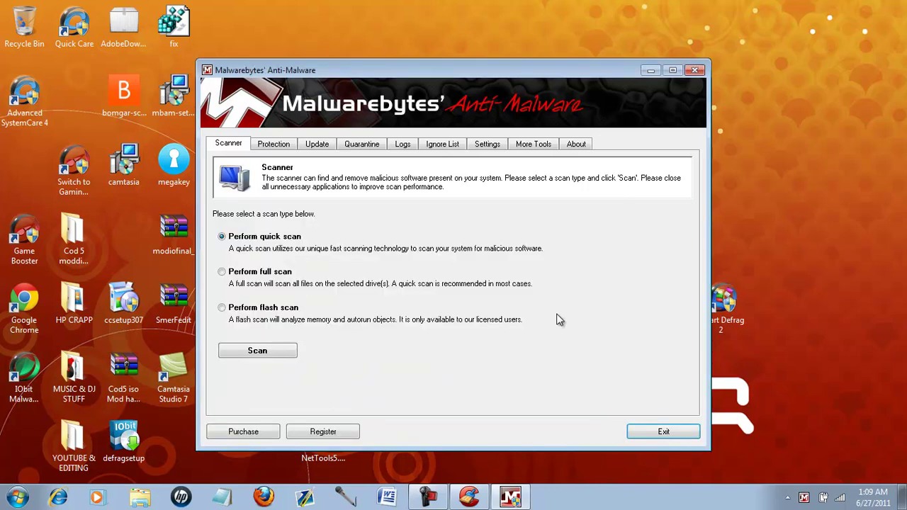
click(674, 433)
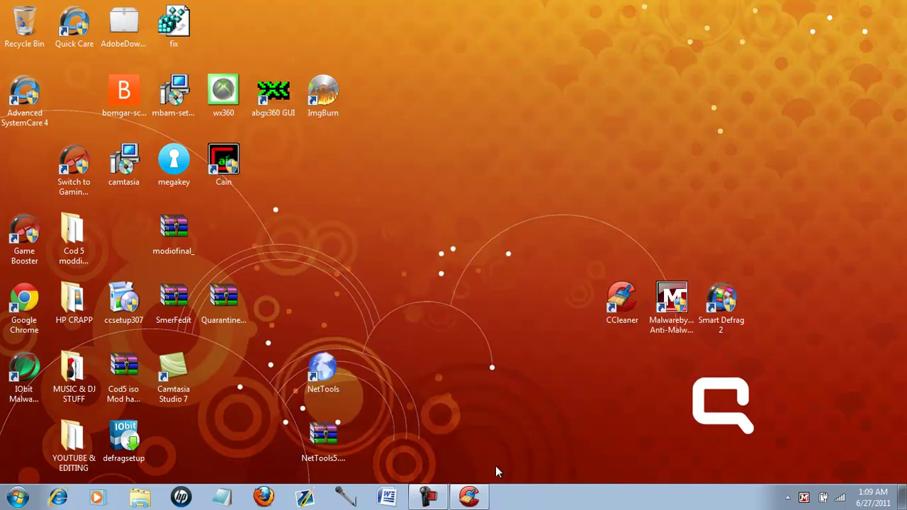
Step: Switch to CCleaner, fix the unused file extension issue for amrcsm after saving a registry backup, and close CCleaner
click(468, 498)
click(506, 376)
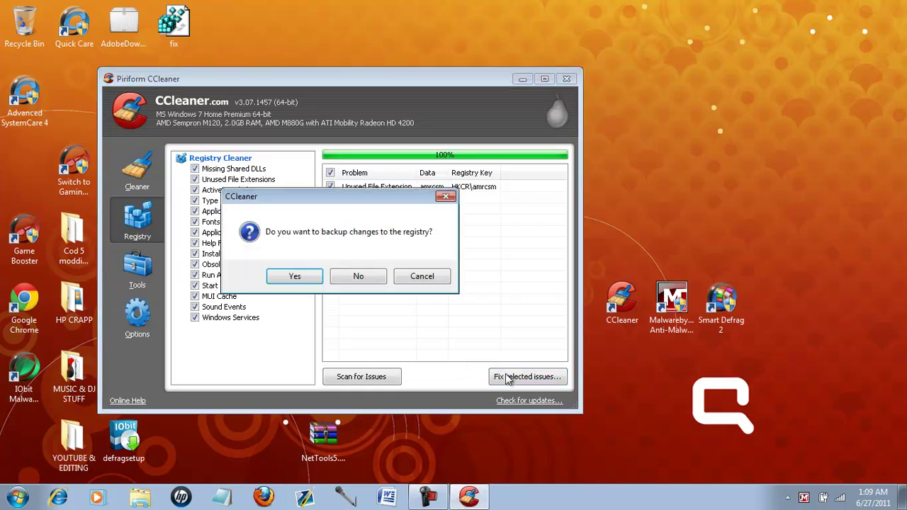
click(305, 277)
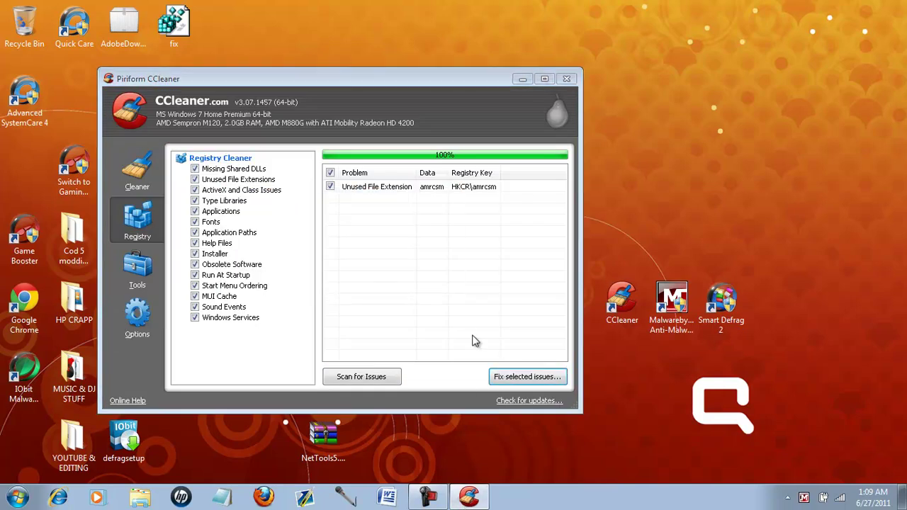
click(465, 389)
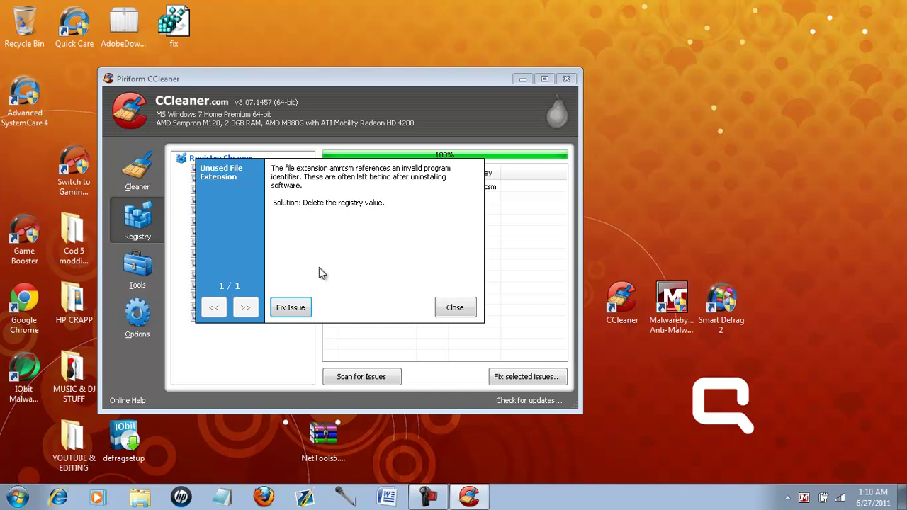
click(298, 308)
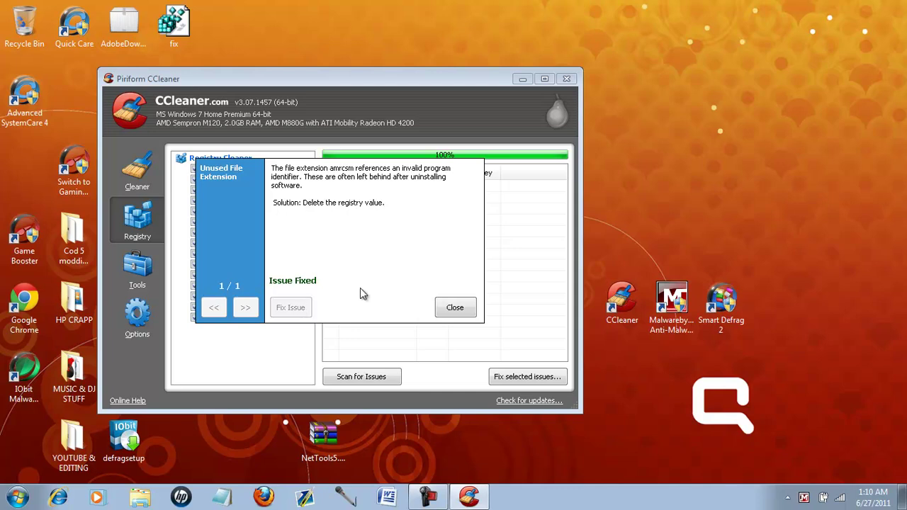
click(454, 309)
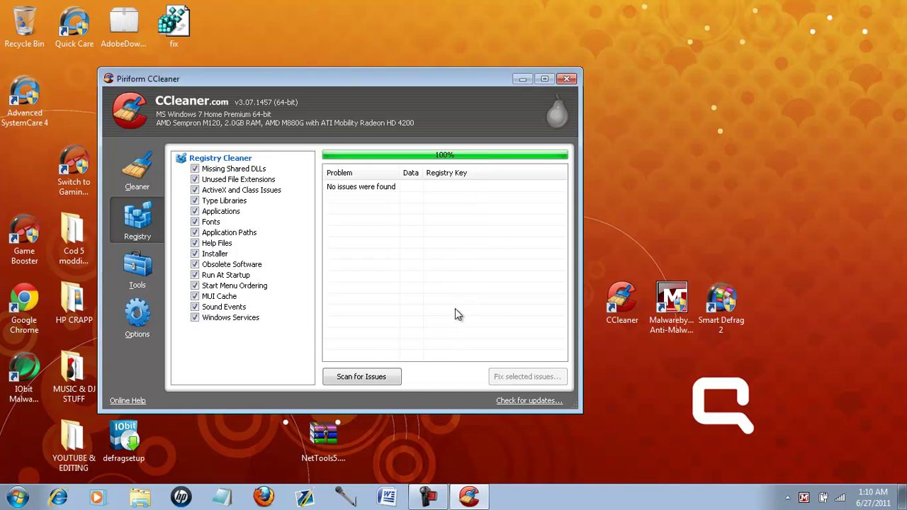
click(568, 78)
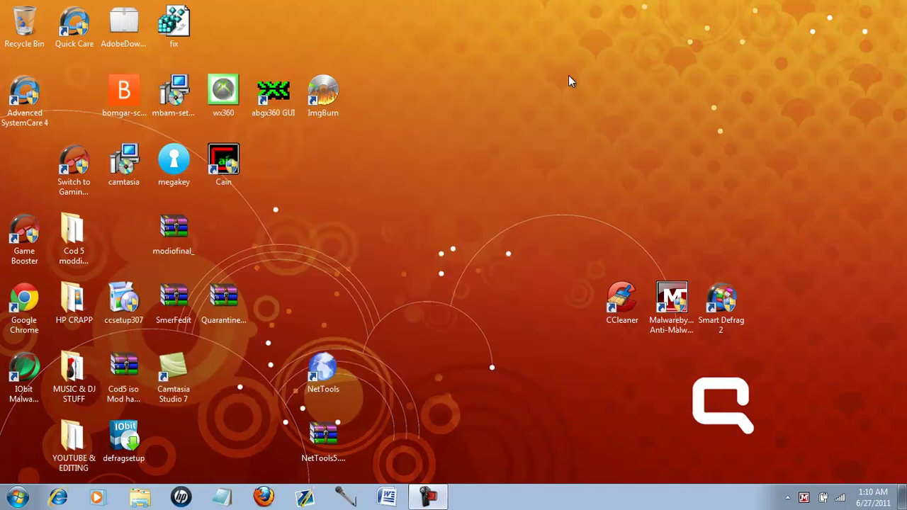
drag(534, 222, 757, 374)
drag(732, 338, 470, 145)
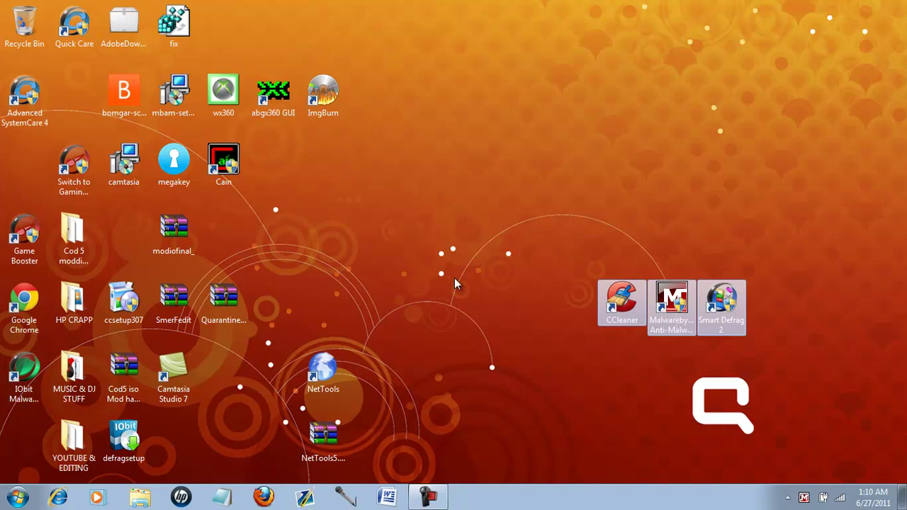
click(578, 443)
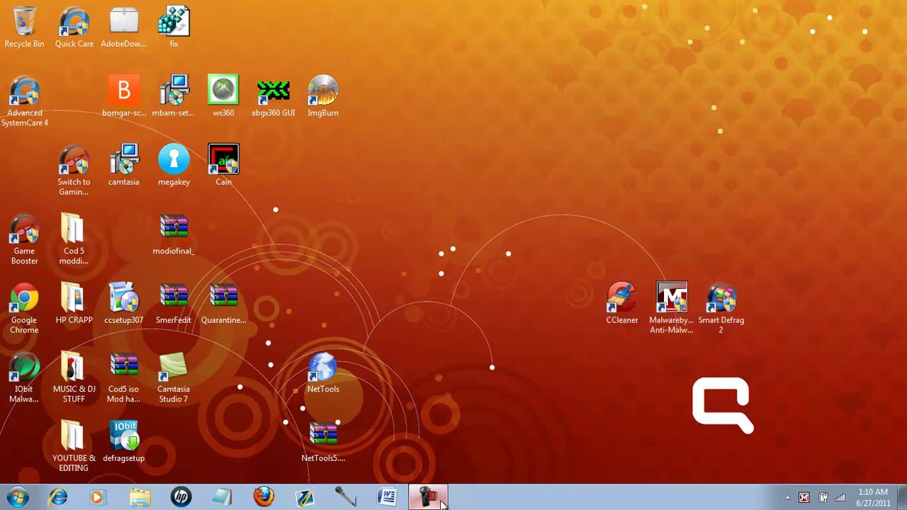